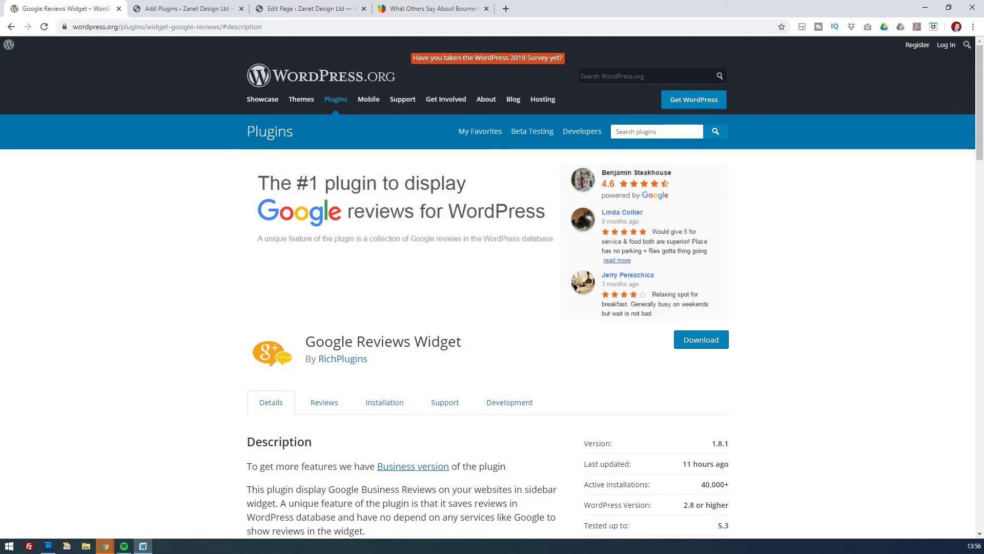
Search Add Plugins for 'Google Reviews Widget', then install and activate it.
click(185, 9)
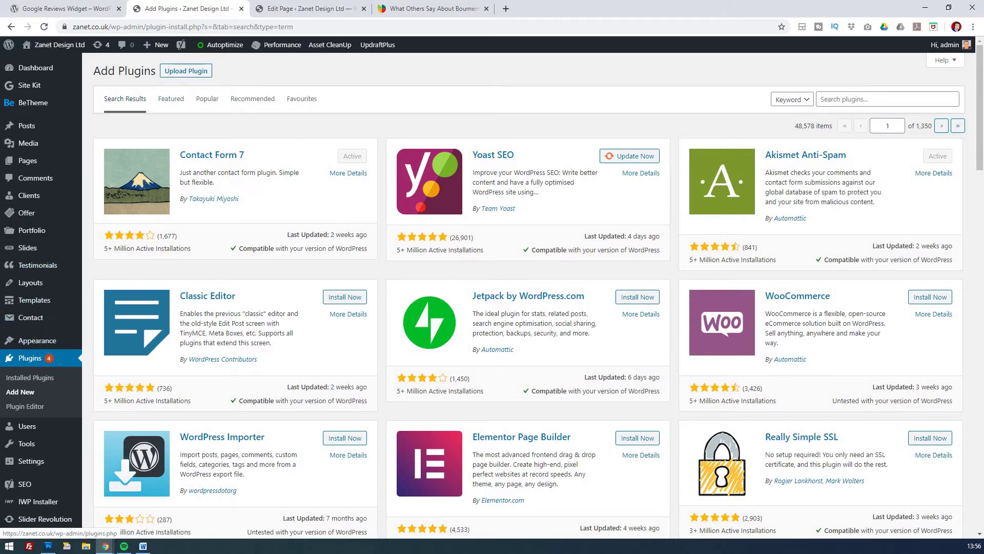
click(870, 99)
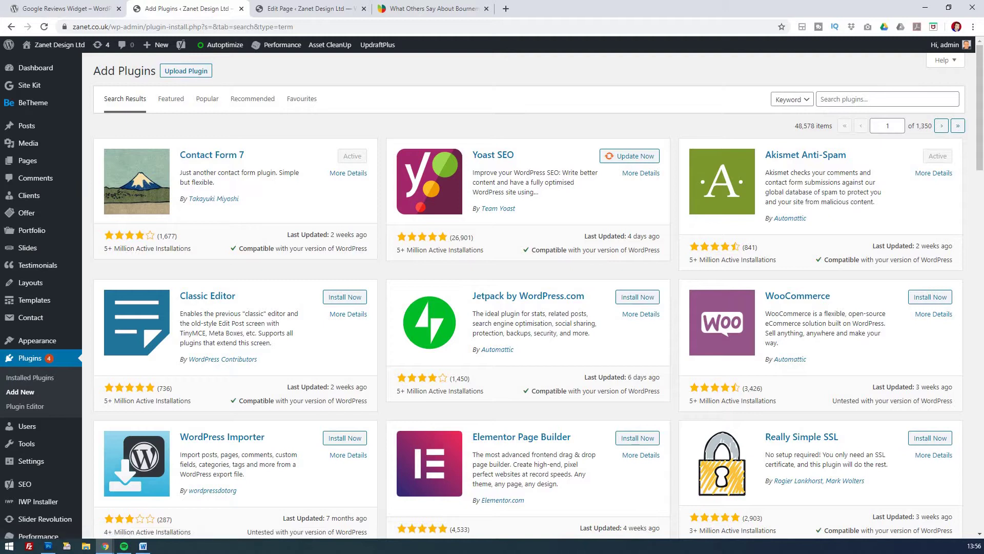
right_click(869, 99)
click(894, 178)
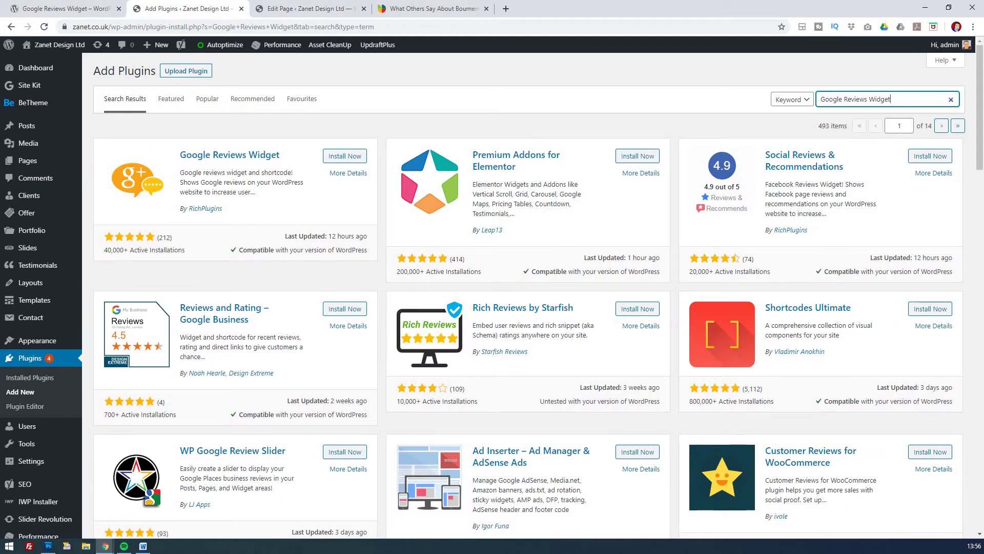
click(345, 155)
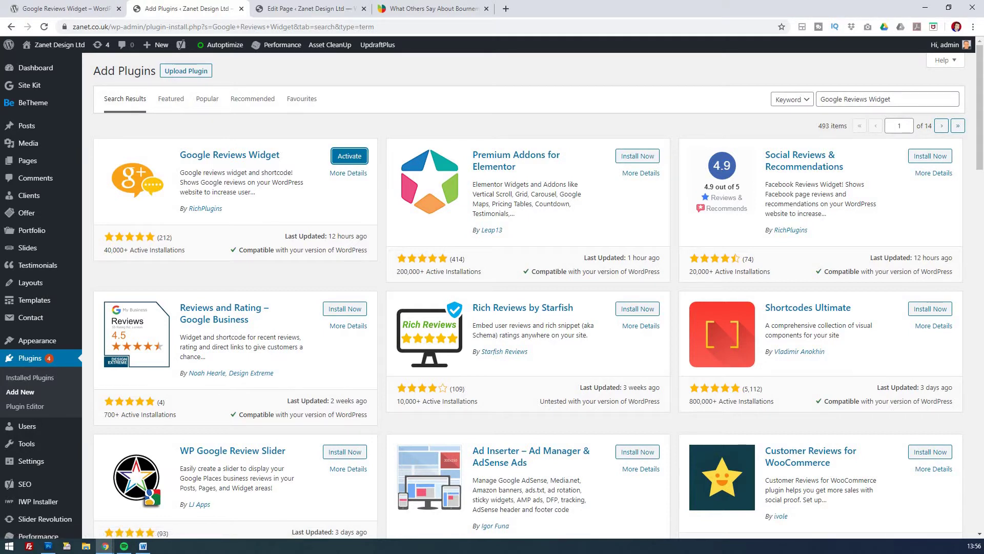
click(349, 155)
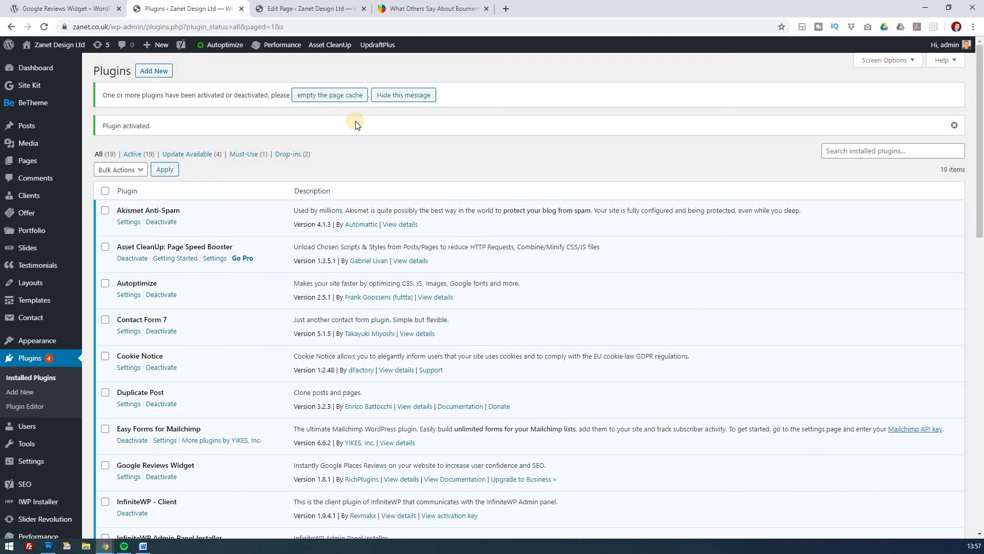
scroll(352, 133, down, 3)
scroll(352, 134, down, 2)
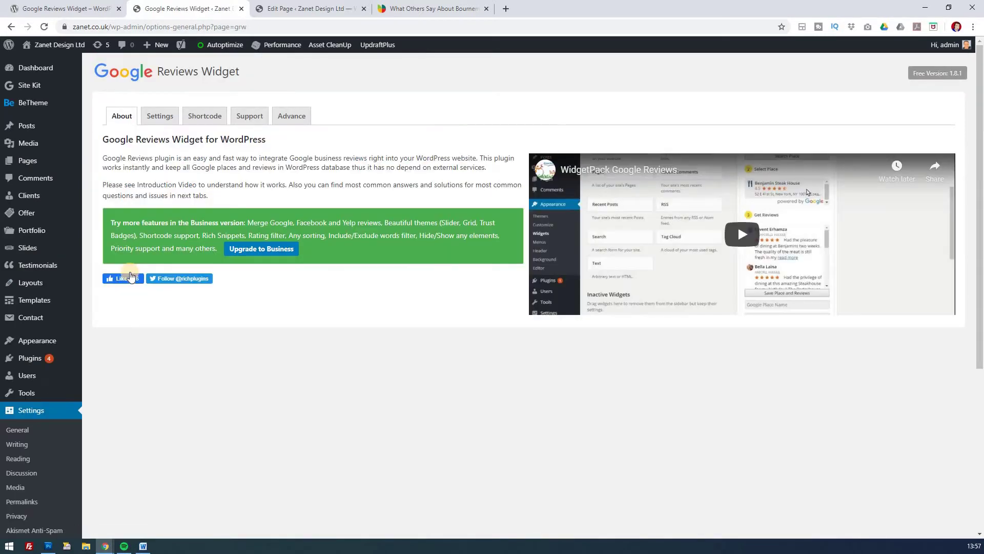
Browse the widget's Settings, Shortcode, Support and Advance tabs, ending back on Settings.
click(162, 116)
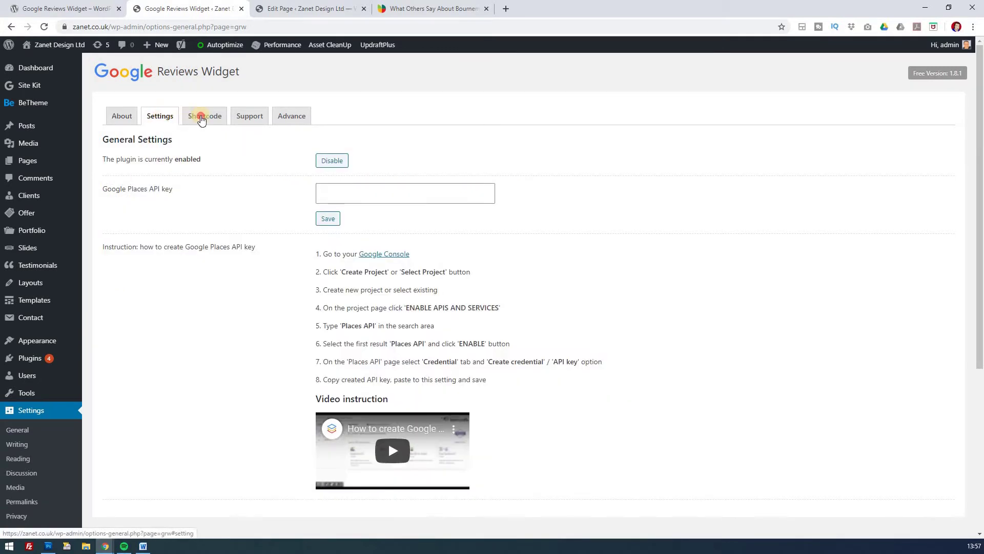
click(202, 117)
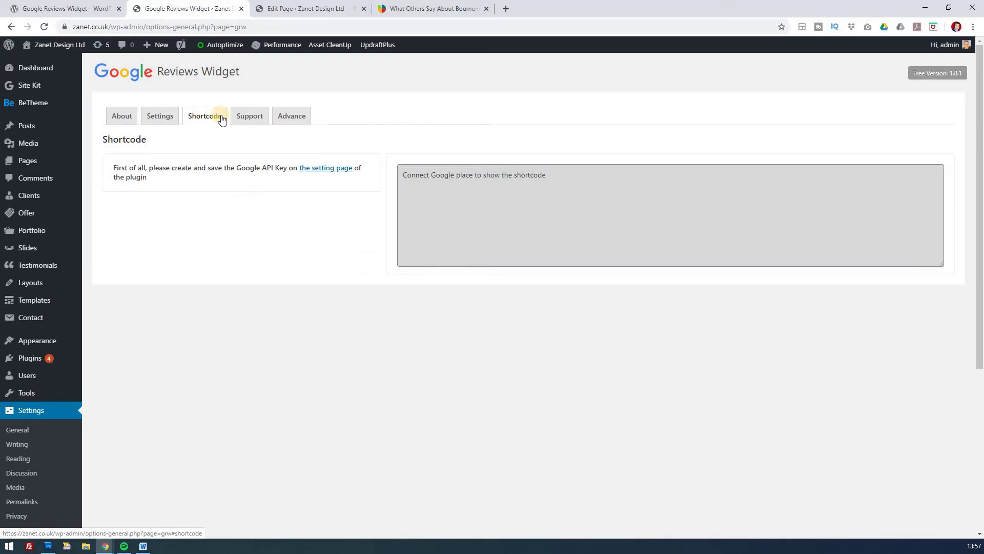
click(250, 115)
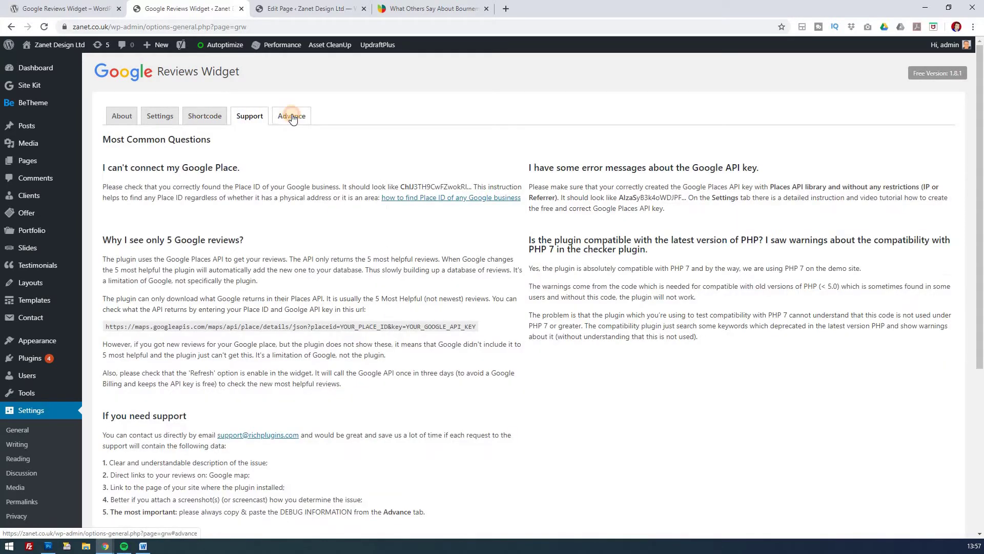
click(290, 115)
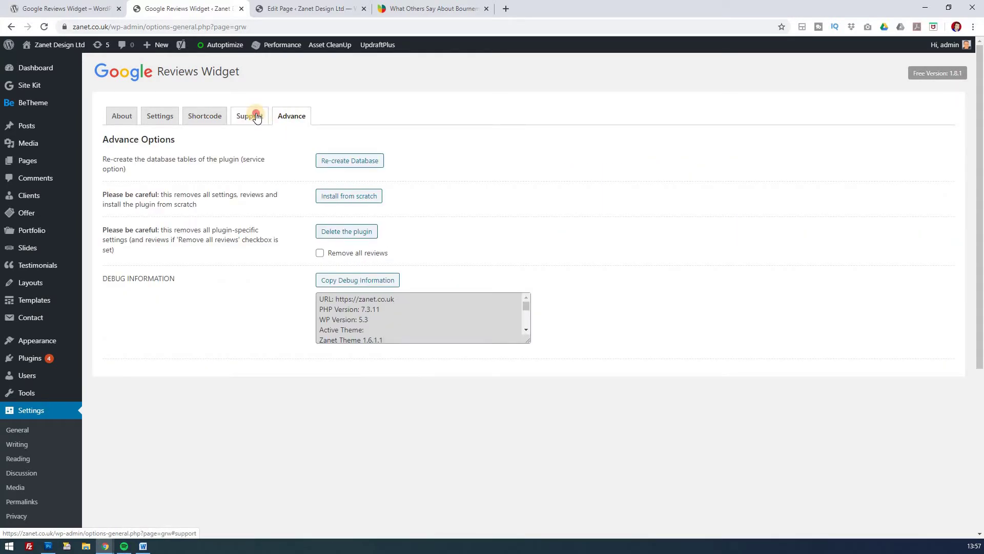
click(205, 116)
click(163, 115)
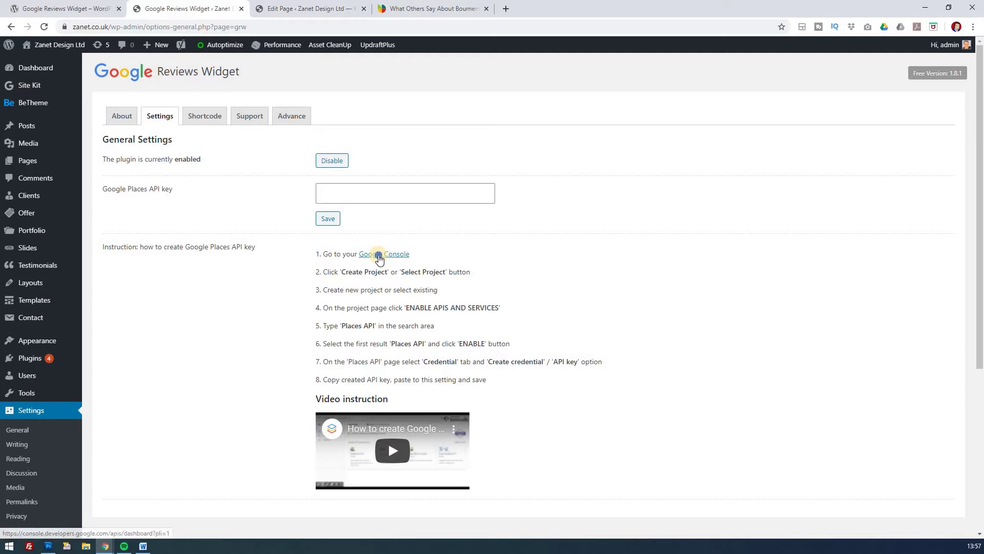
Open the Google Console link from the plugin instructions in a new tab.
right_click(400, 255)
click(430, 262)
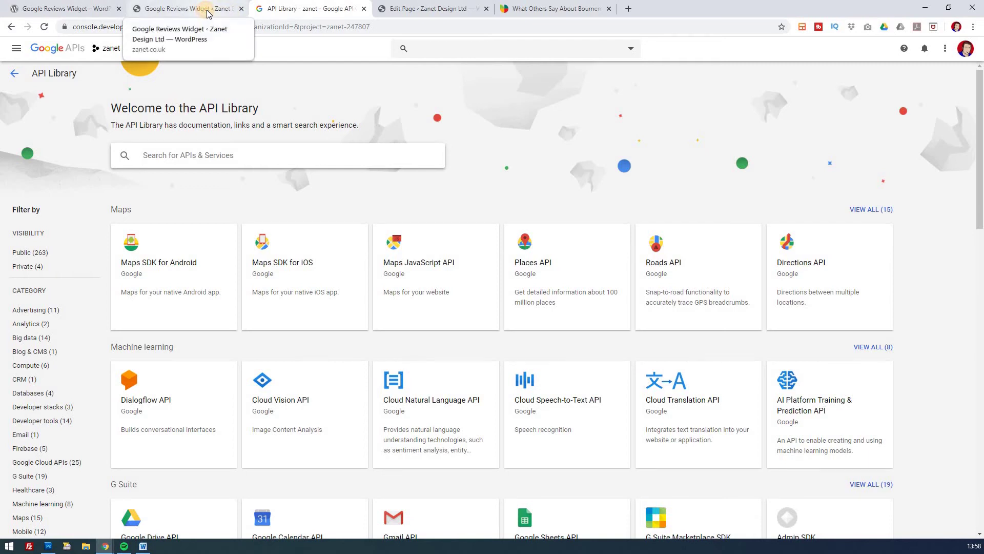
click(200, 8)
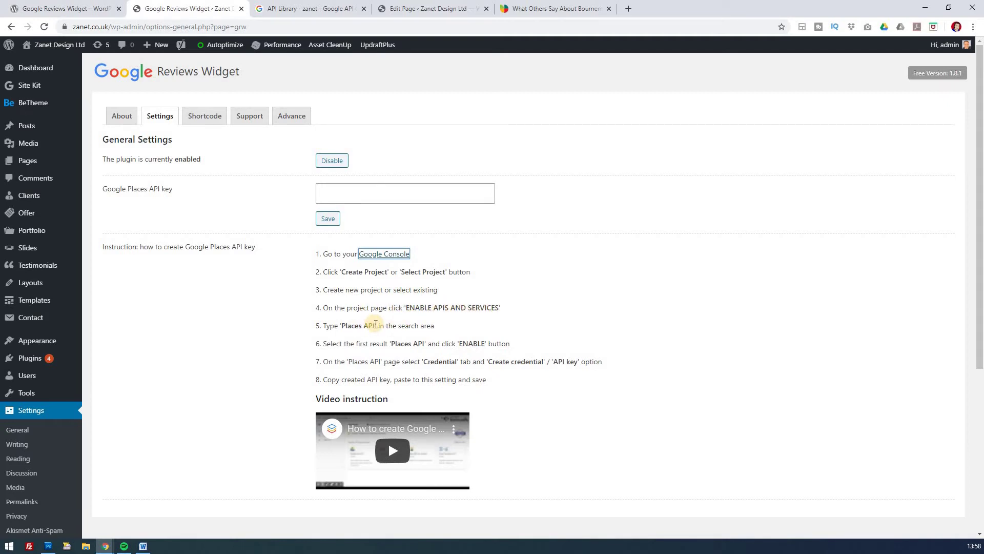
Copy 'Places API' from the instructions and search for it in the API Library.
drag(375, 326, 343, 327)
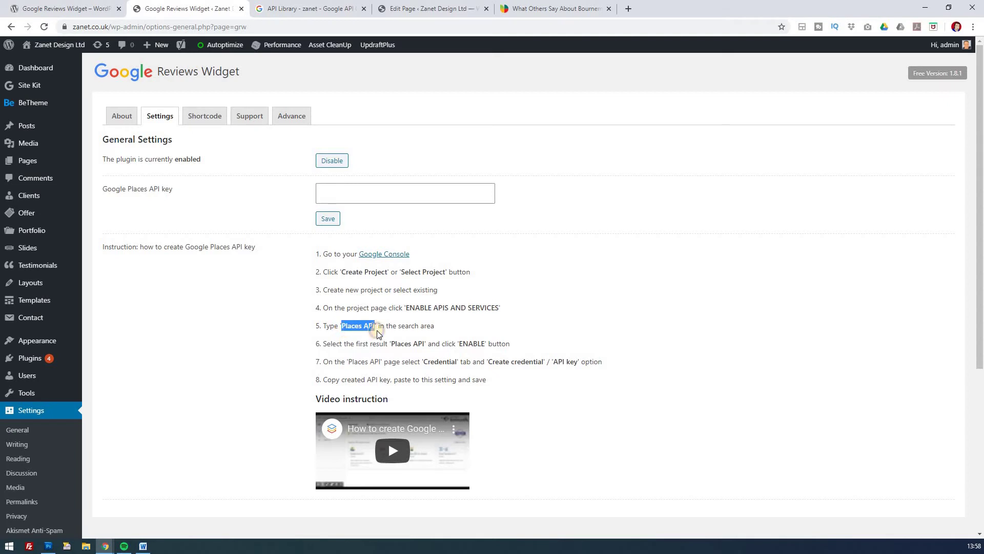
right_click(379, 333)
click(368, 319)
click(304, 8)
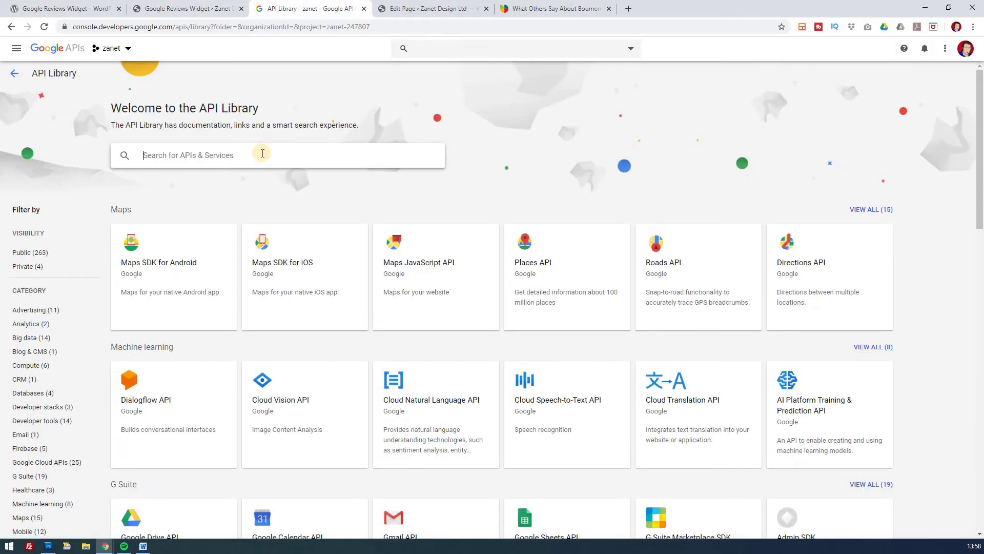
right_click(261, 160)
click(288, 235)
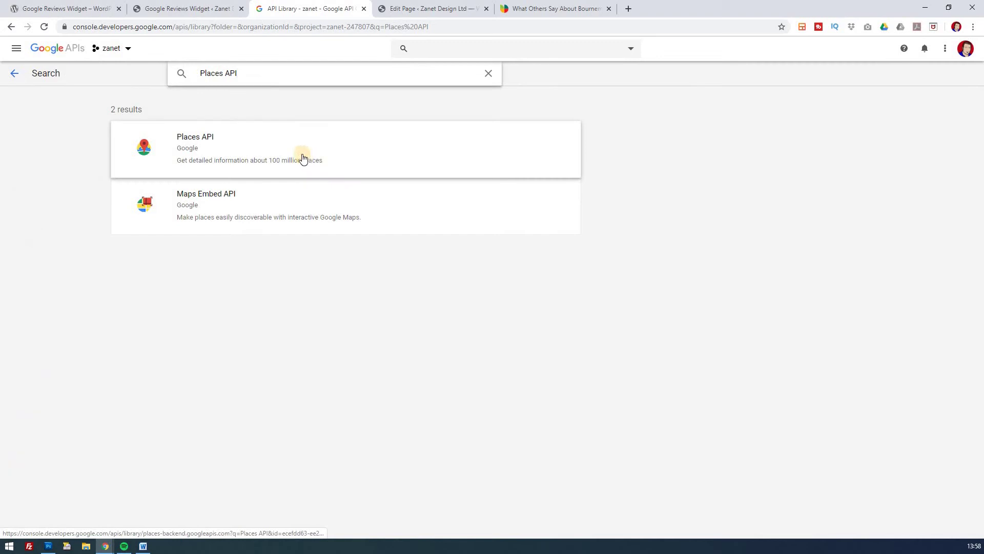
Open Places API and enable it for the zanet project.
click(205, 10)
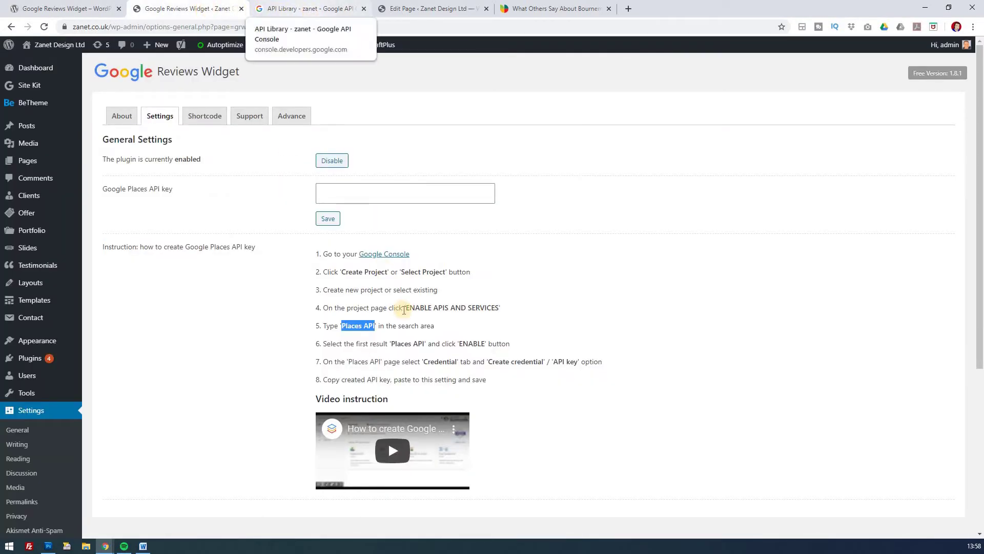
click(307, 9)
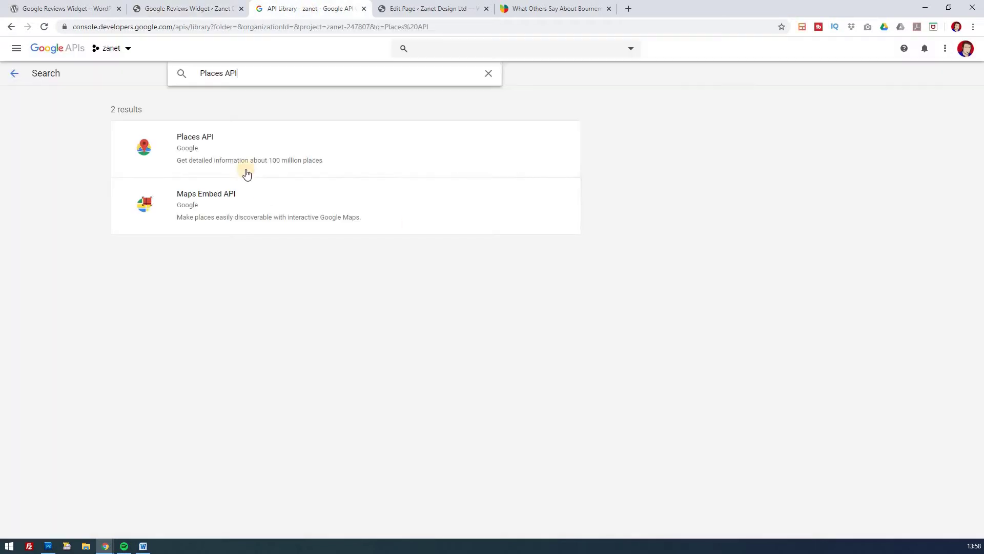
click(247, 151)
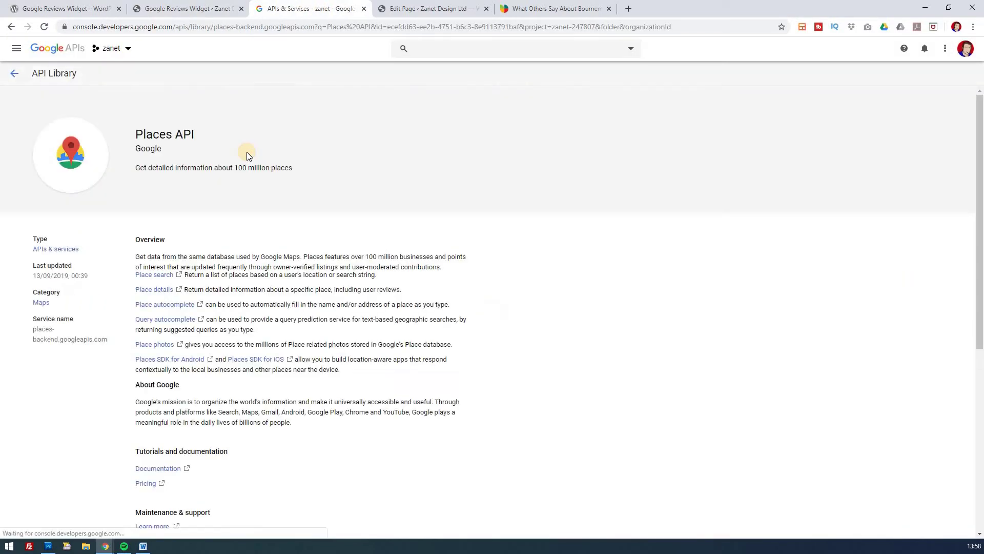
click(170, 184)
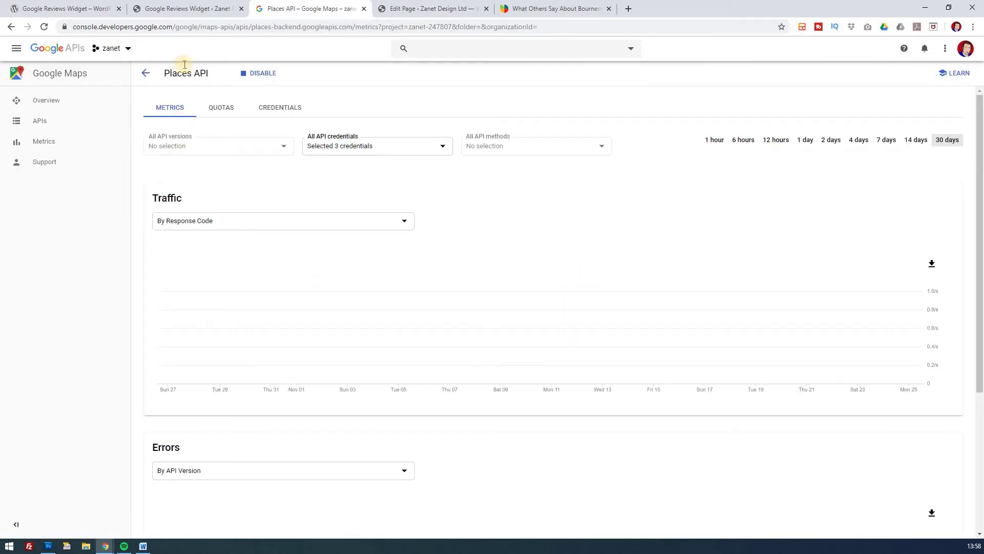
Copy API key 1 from the console's Credentials page.
click(176, 9)
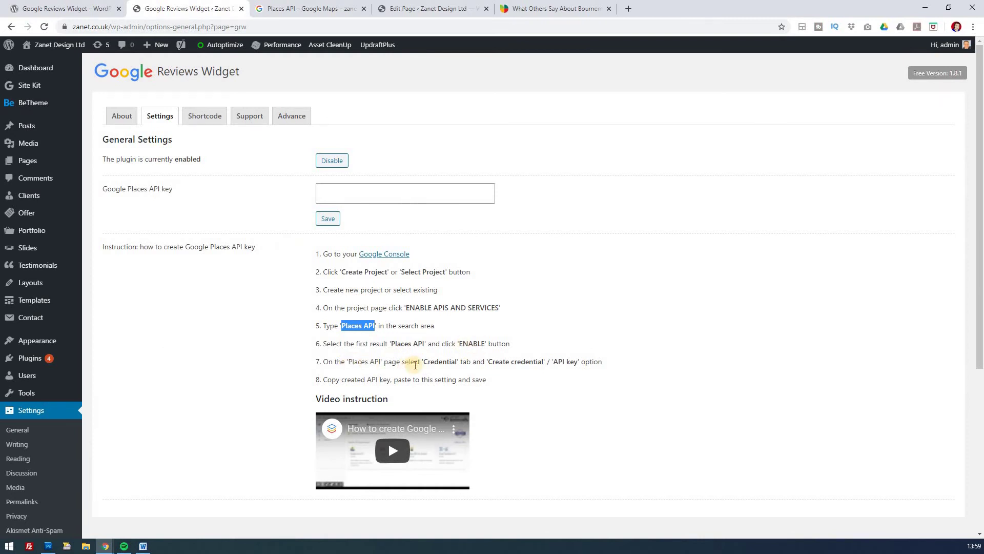
drag(423, 361, 459, 362)
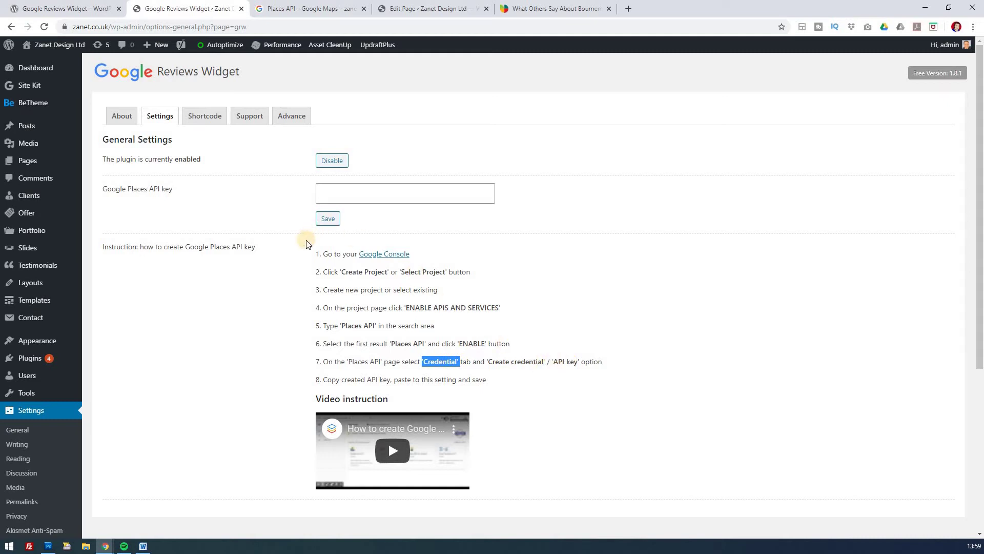
click(289, 11)
click(296, 9)
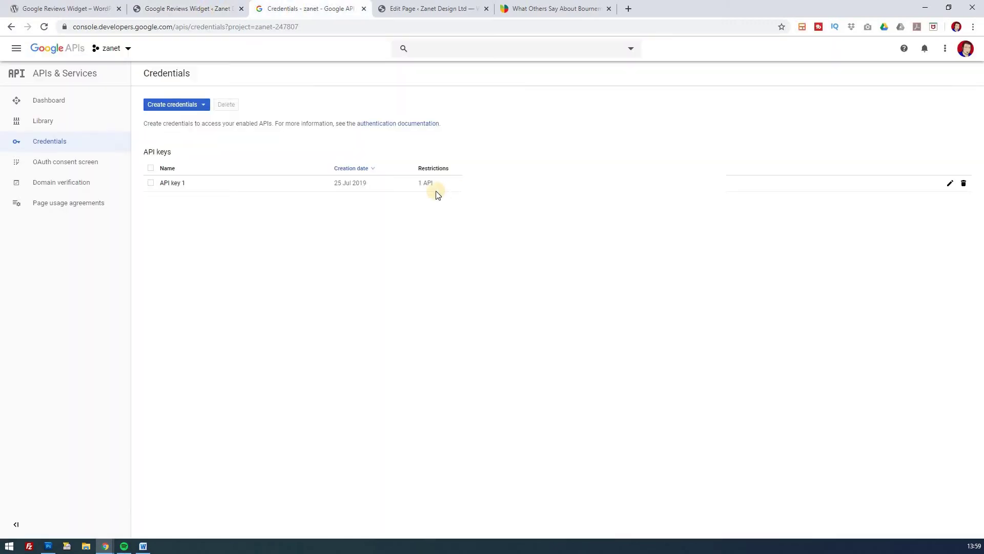
click(151, 183)
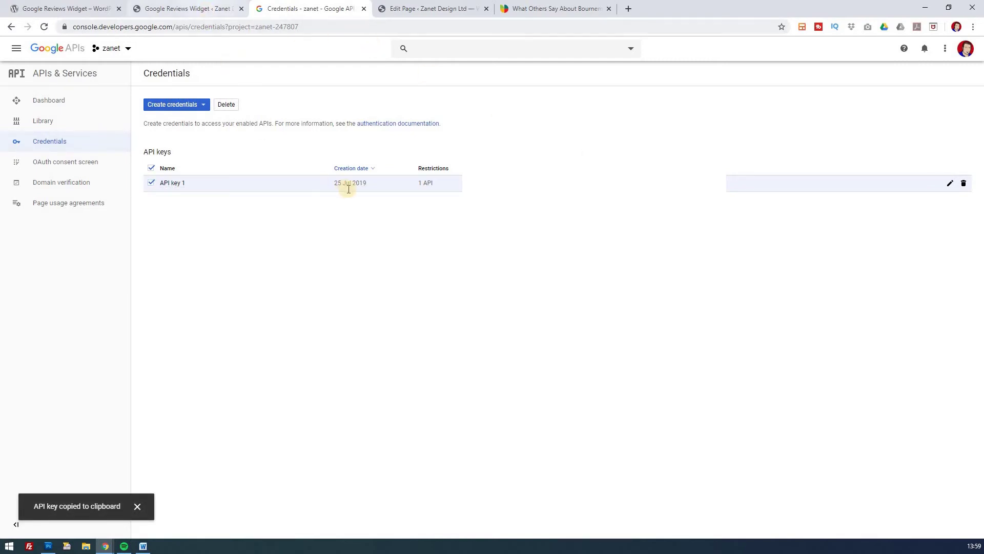
Paste the key into the plugin's Google Places API key field and save.
click(206, 9)
click(349, 189)
right_click(349, 189)
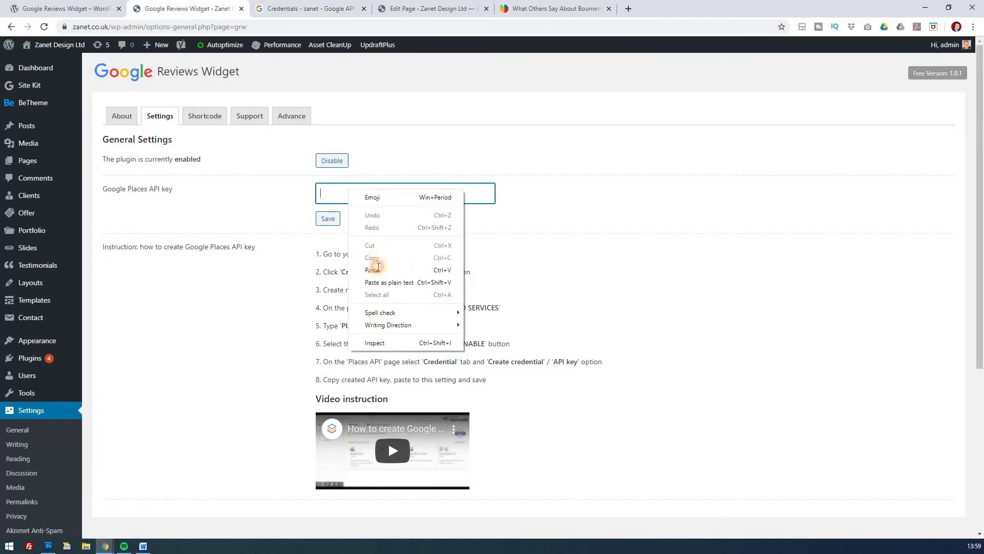
click(374, 266)
click(332, 223)
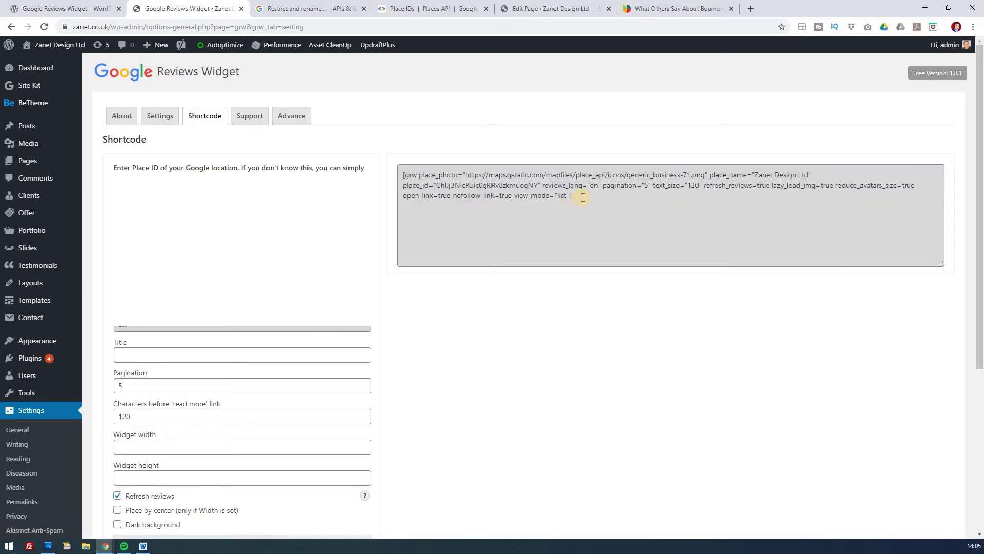
Copy the generated Google reviews shortcode.
click(421, 176)
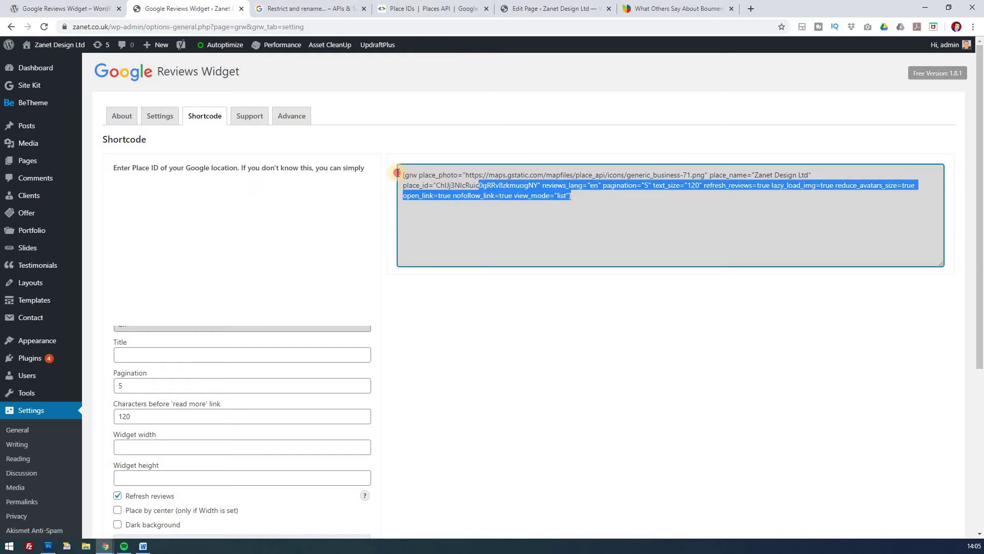
right_click(454, 195)
click(470, 187)
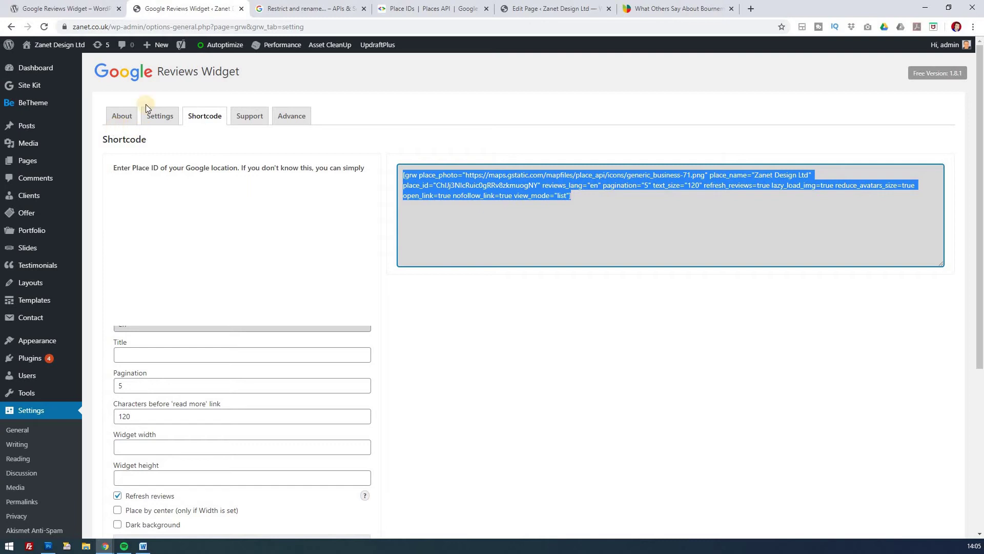
Paste the shortcode into the empty column's content and update the What Others Say page.
click(546, 8)
click(584, 365)
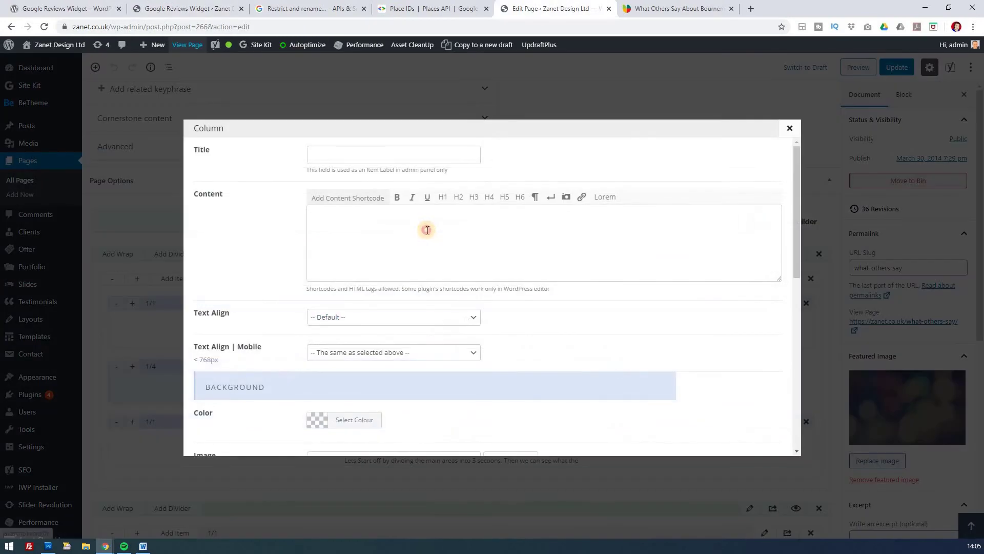
click(427, 229)
right_click(427, 229)
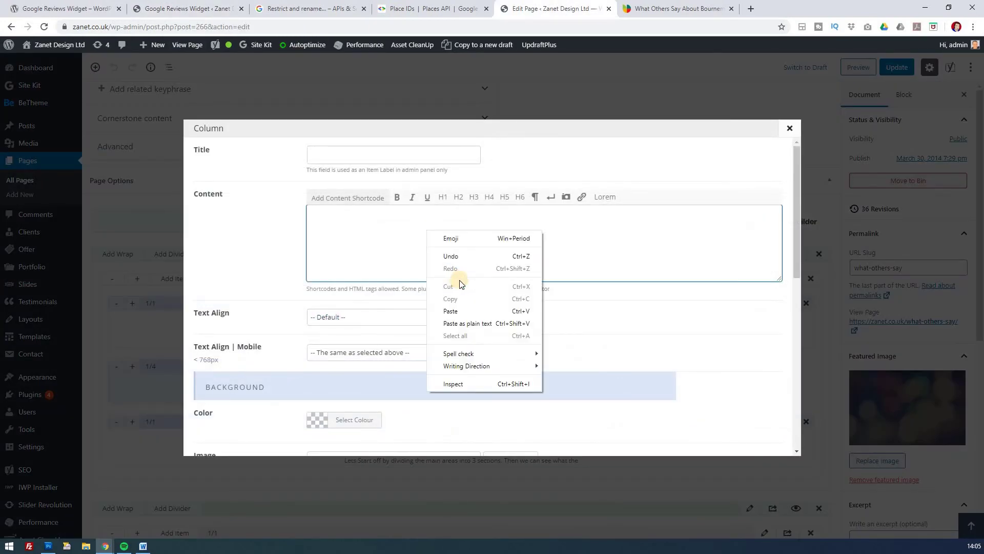
click(450, 310)
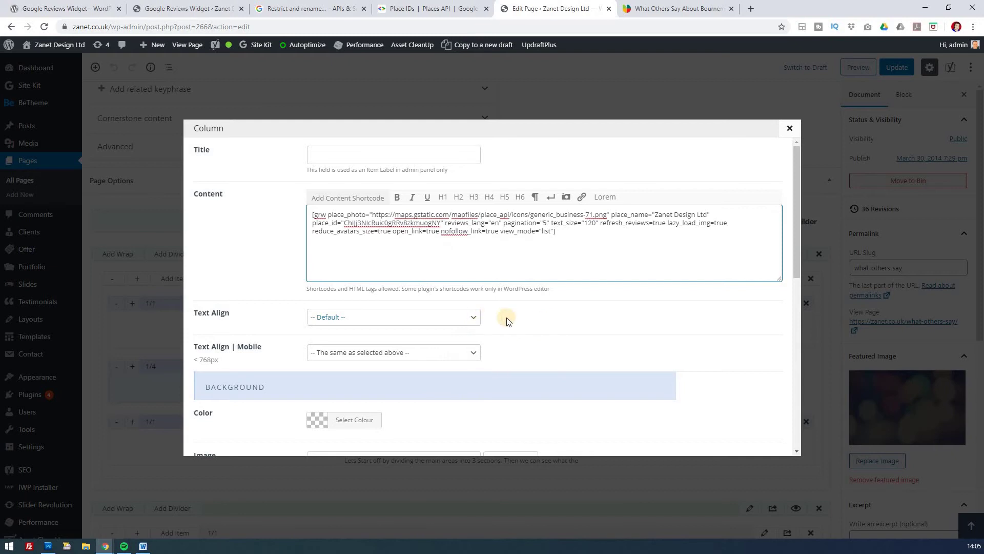
scroll(507, 320, down, 5)
scroll(568, 392, down, 5)
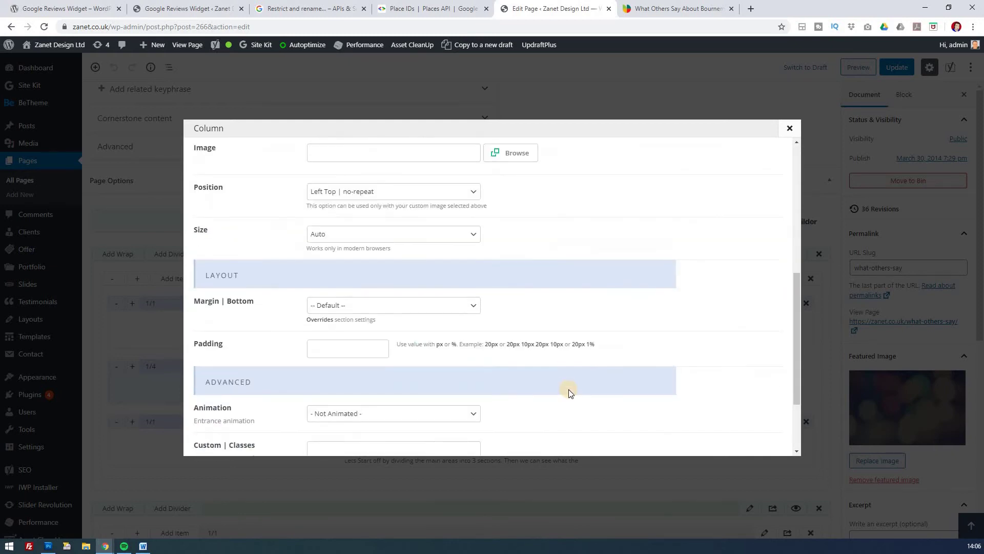
scroll(569, 392, down, 5)
click(741, 437)
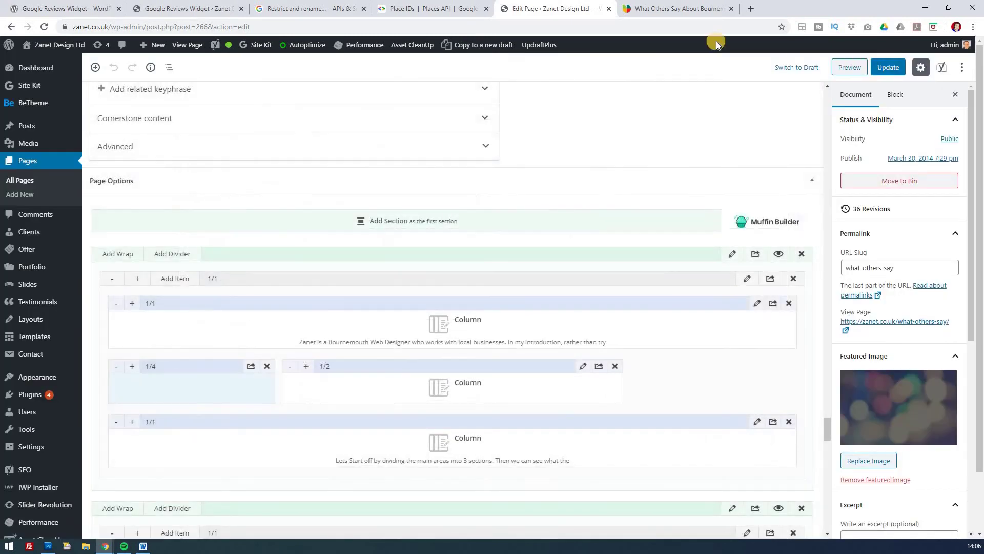
click(896, 66)
Reload the live What Others Say page to show the reviews widget.
click(677, 9)
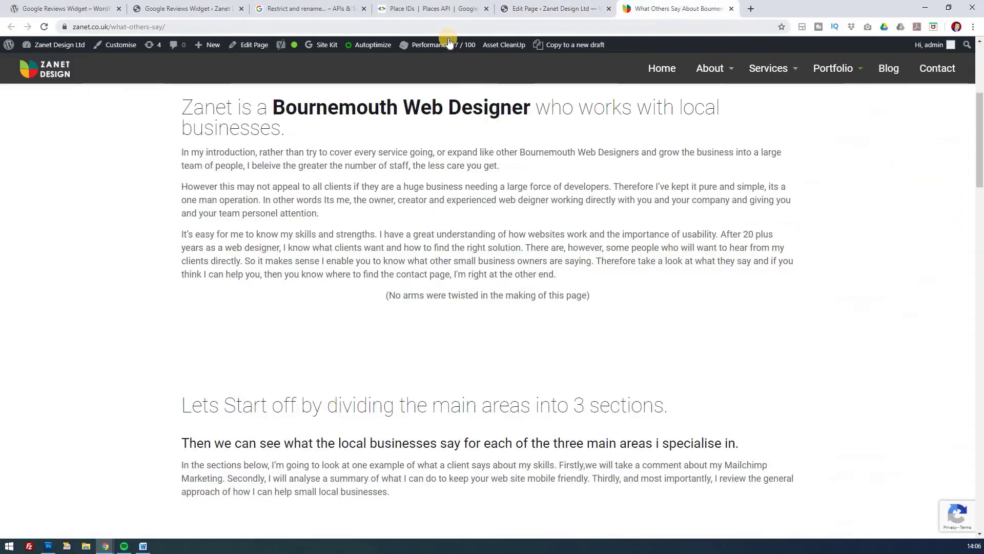
click(44, 26)
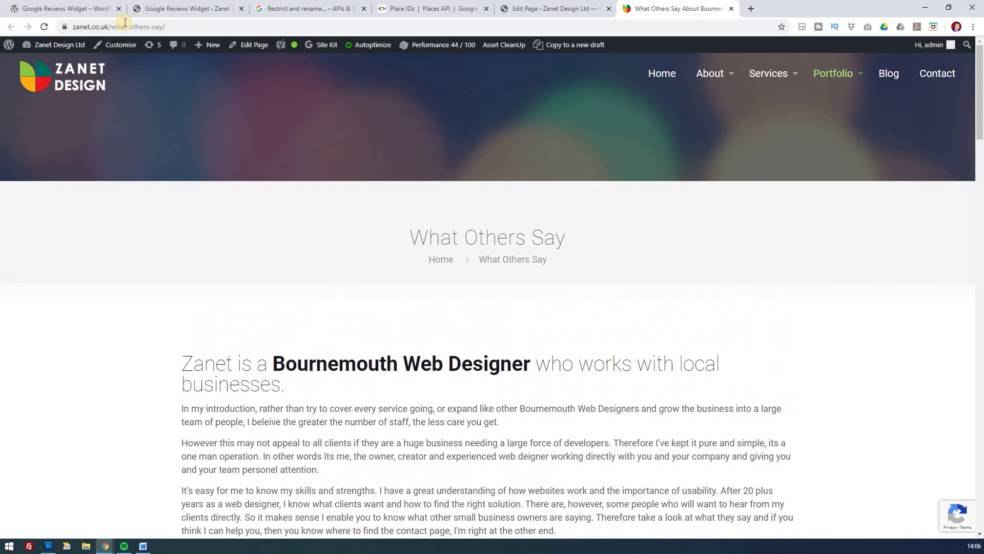
click(43, 26)
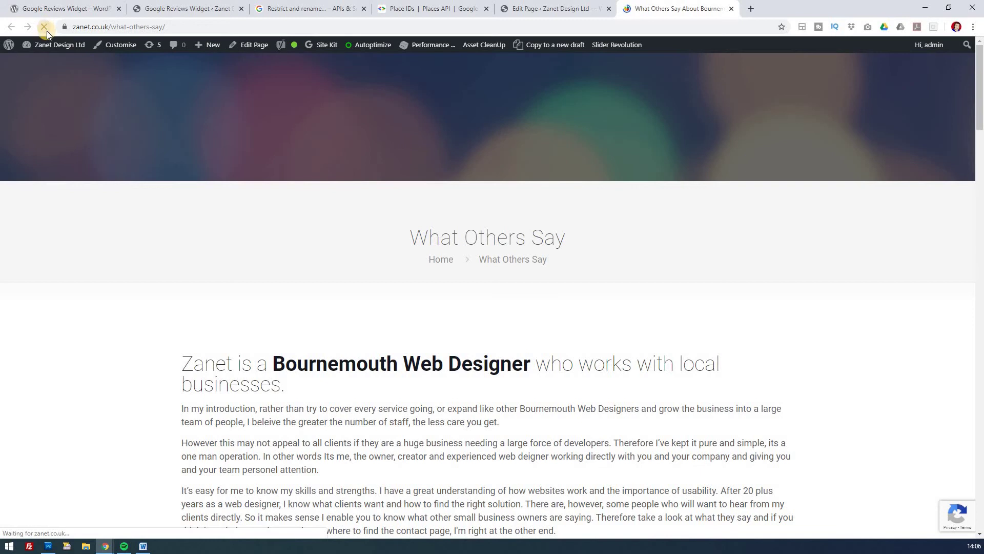
scroll(166, 202, down, 2)
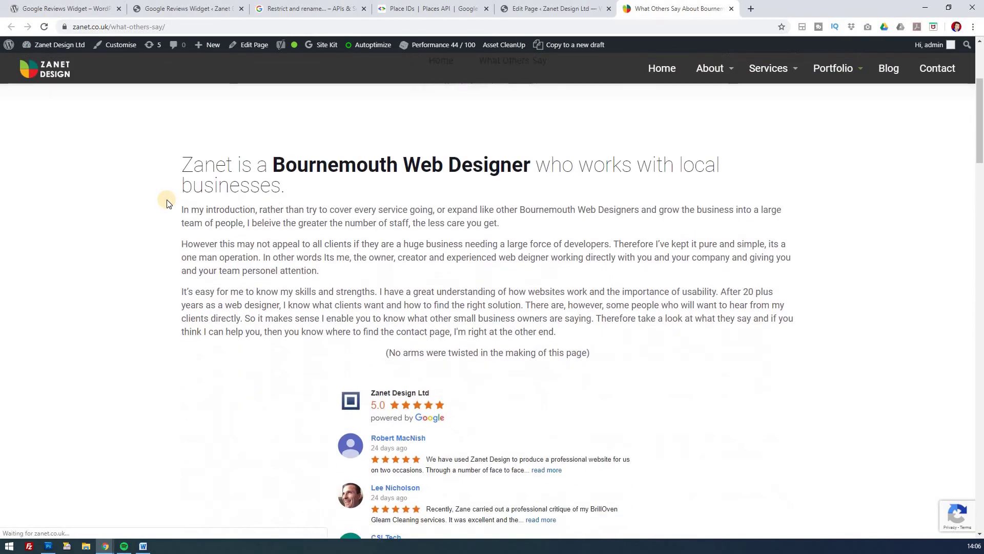
scroll(166, 202, down, 1)
scroll(166, 202, down, 1)
scroll(166, 203, down, 1)
scroll(166, 202, down, 1)
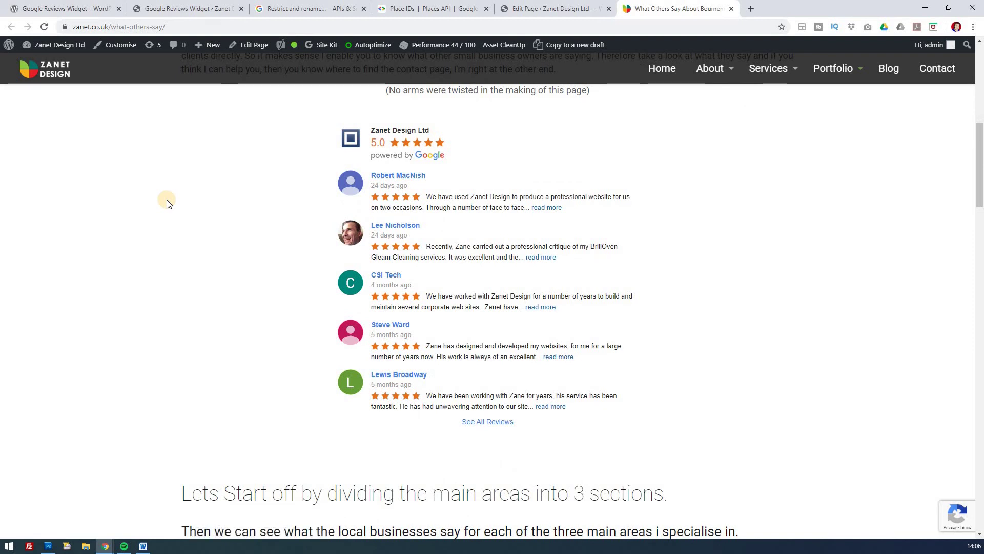
scroll(166, 202, down, 1)
scroll(167, 203, down, 1)
scroll(166, 202, up, 1)
scroll(166, 202, up, 1)
scroll(166, 202, down, 1)
scroll(166, 202, down, 1)
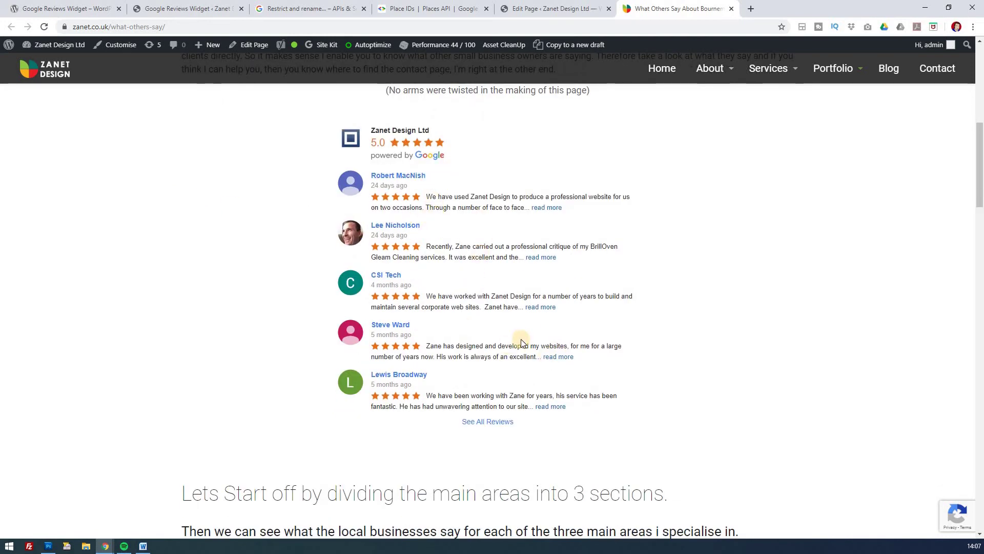
scroll(517, 348, down, 2)
scroll(538, 331, up, 1)
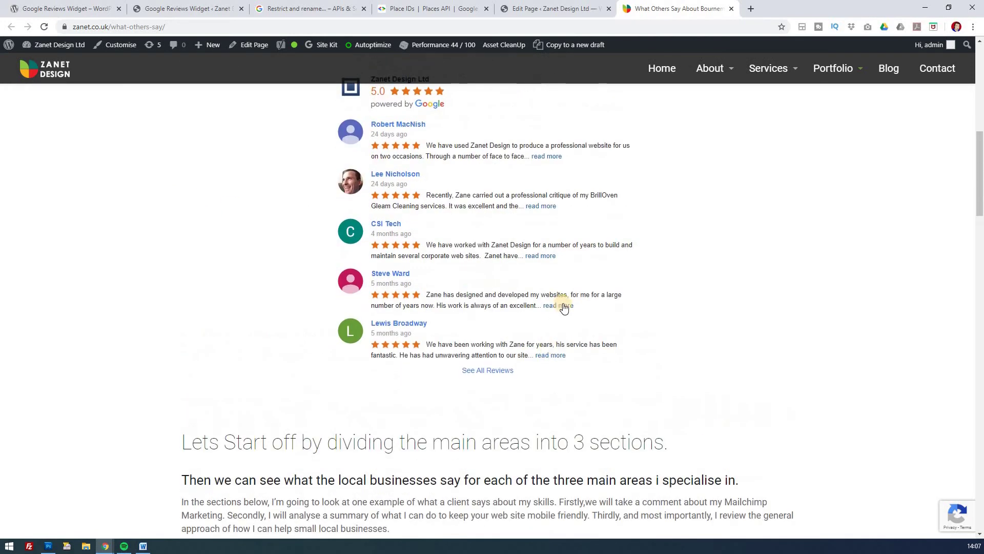
click(557, 305)
click(541, 255)
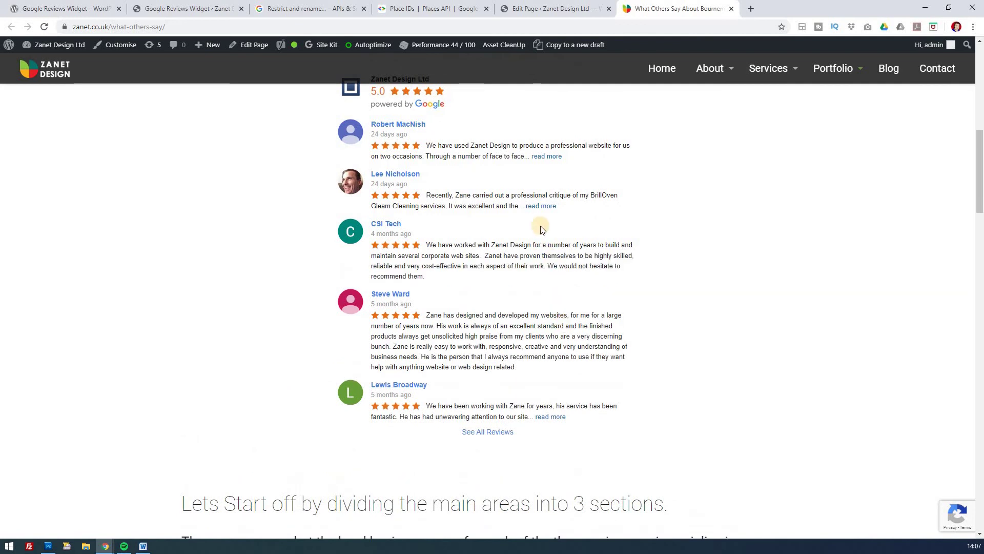
click(542, 206)
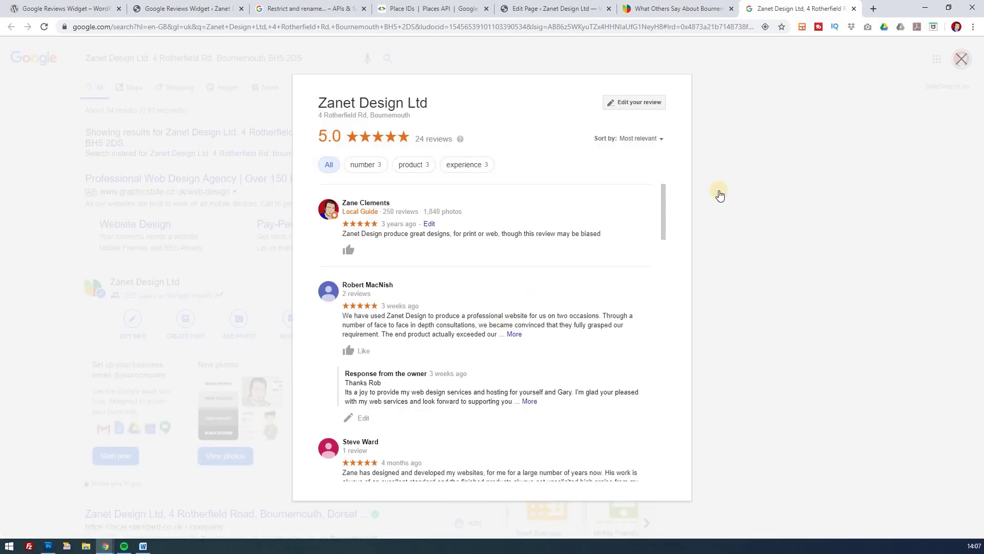
click(711, 201)
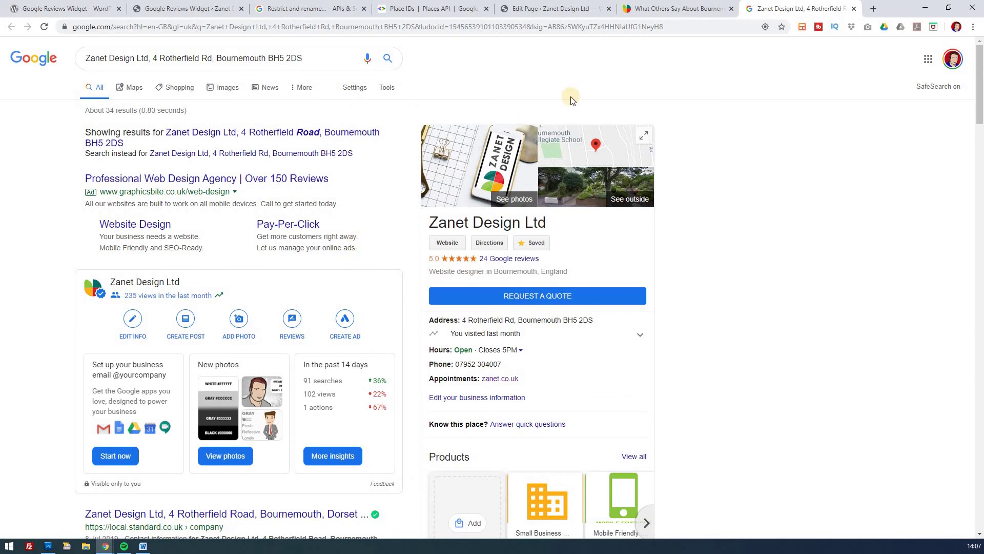
Return to the What Others Say page tab.
click(676, 9)
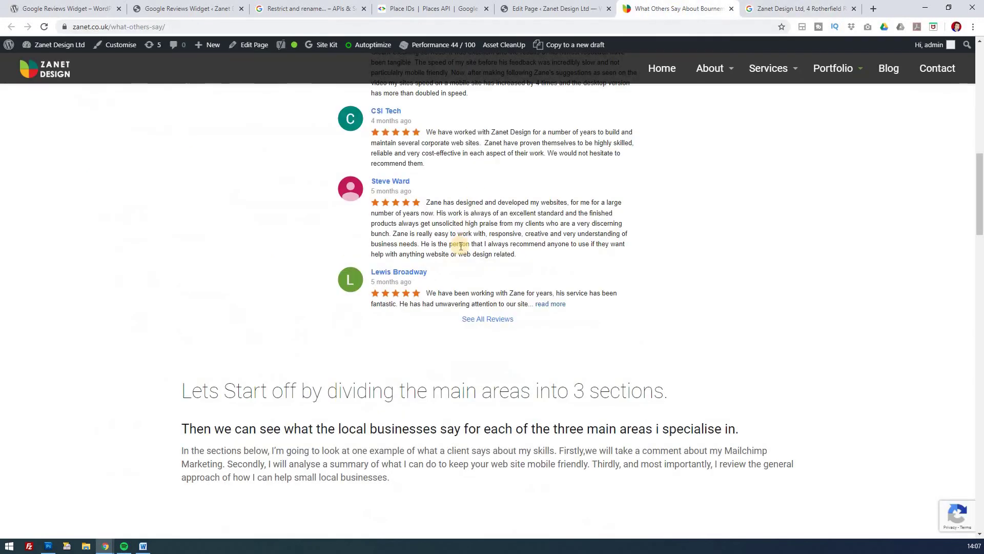
scroll(458, 246, up, 3)
scroll(458, 246, up, 3)
scroll(459, 247, up, 2)
scroll(459, 246, up, 2)
scroll(458, 247, up, 2)
scroll(460, 245, down, 3)
scroll(461, 245, down, 4)
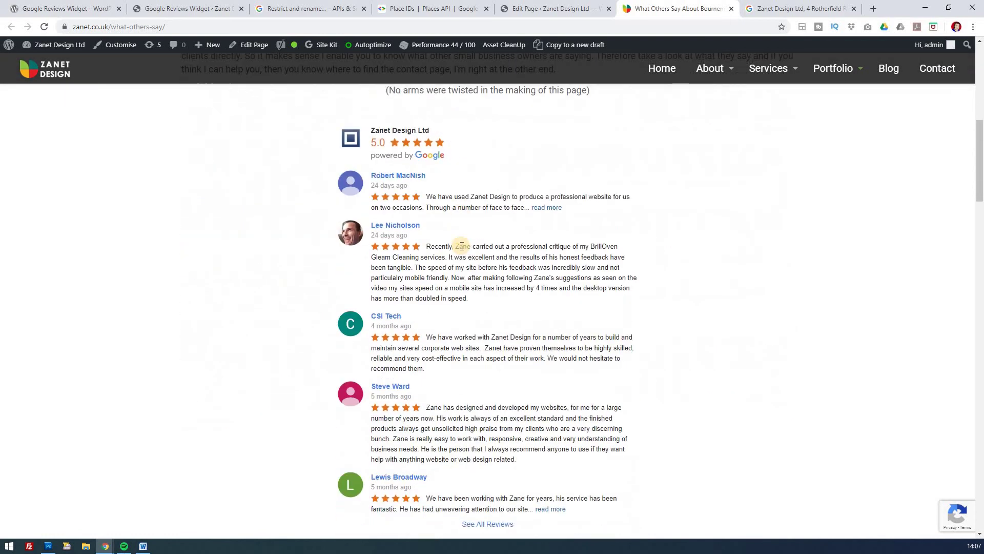
scroll(460, 245, down, 3)
scroll(460, 245, down, 2)
scroll(460, 245, up, 5)
scroll(461, 246, up, 2)
scroll(460, 246, down, 3)
scroll(460, 246, down, 4)
scroll(463, 249, up, 3)
scroll(462, 249, up, 2)
scroll(462, 248, up, 3)
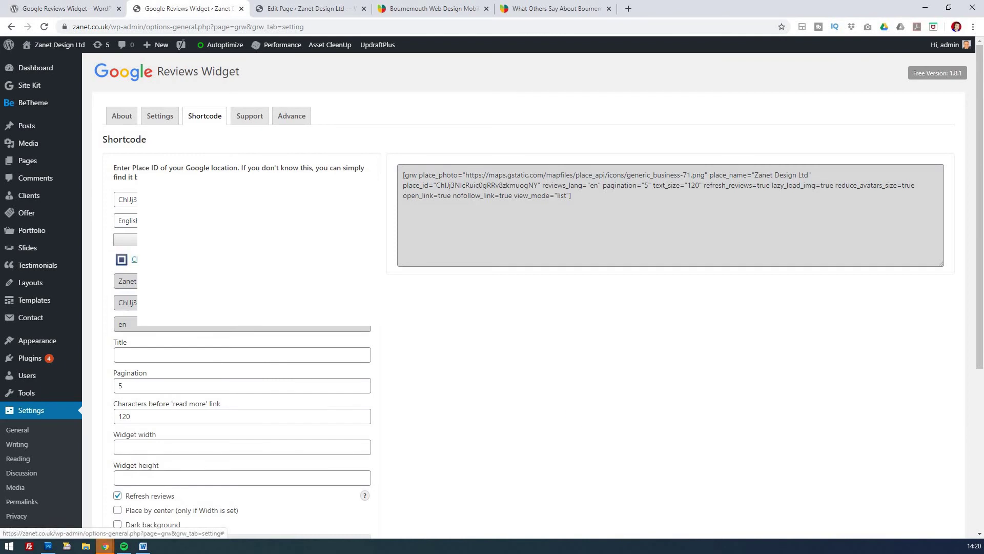
Select the iconic.png quartered-circle logo from the Media Library as the business photo.
click(135, 259)
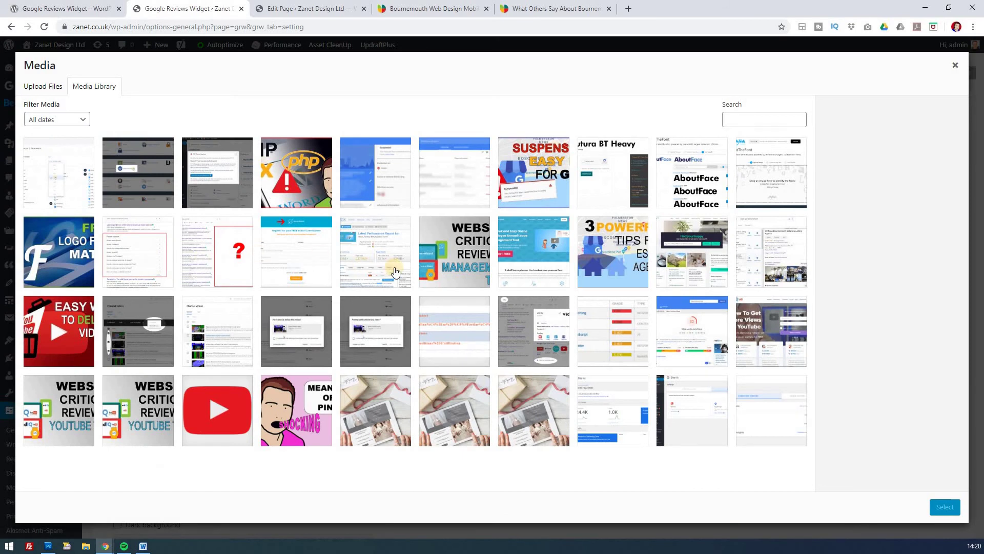
click(777, 121)
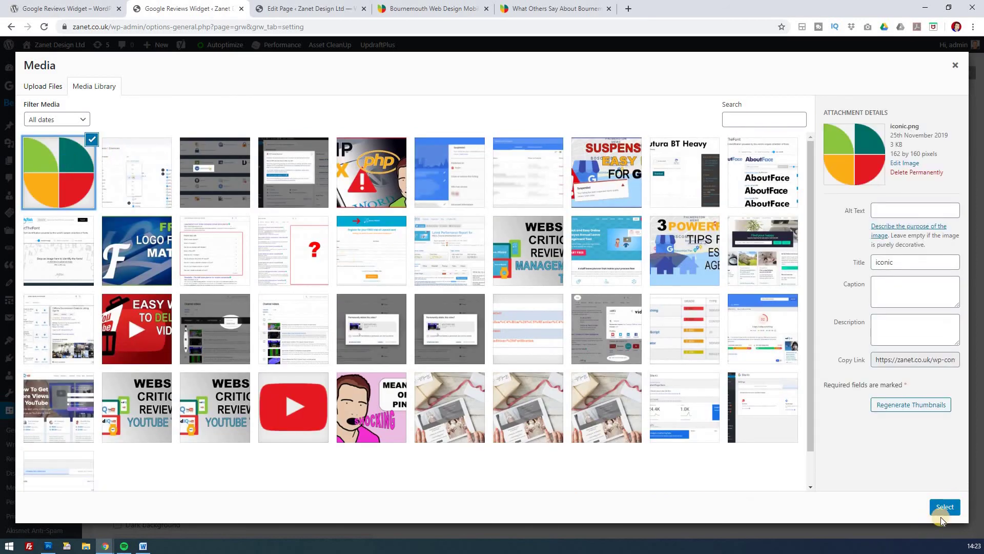
click(946, 510)
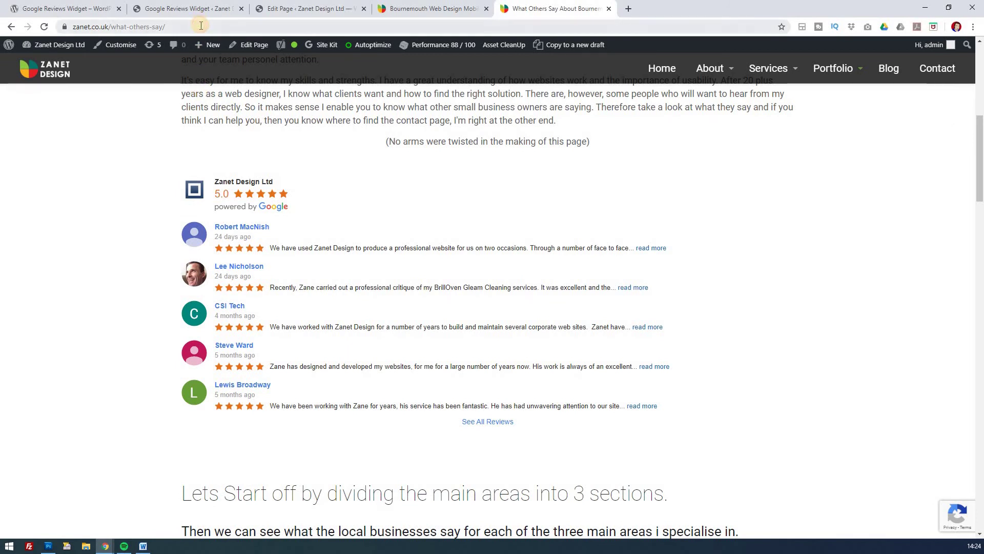
Reload What Others Say to show the logo and 'What Google Says...' heading.
click(201, 26)
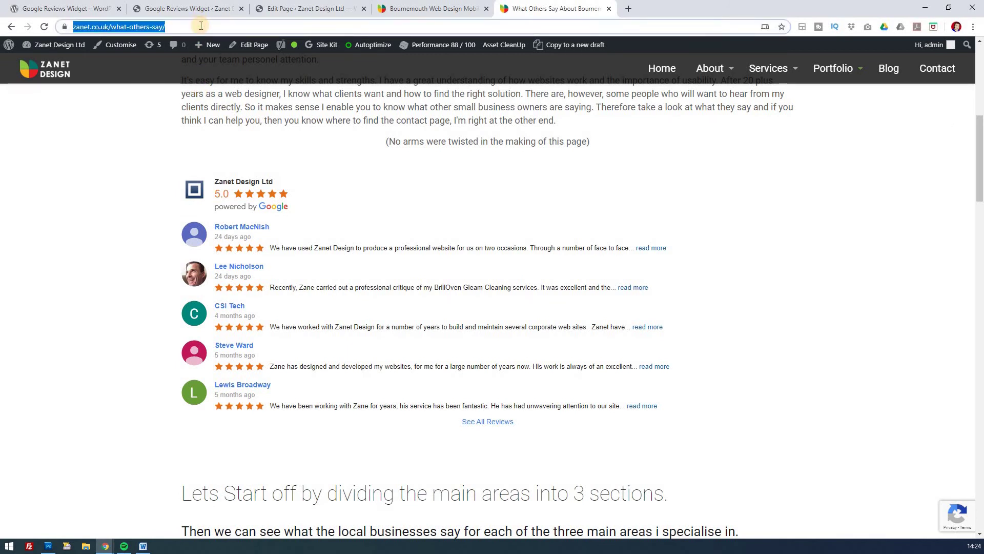
key(Return)
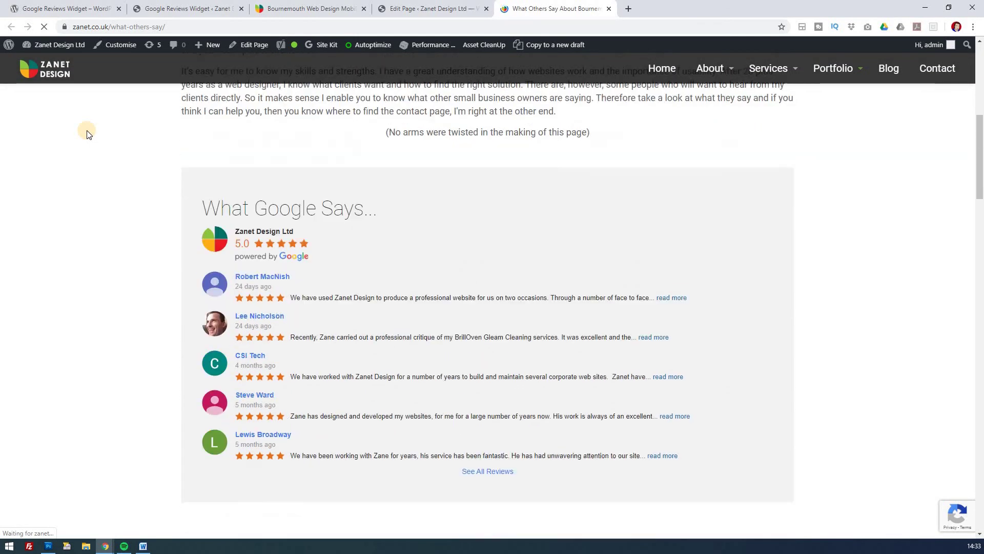
scroll(87, 132, down, 2)
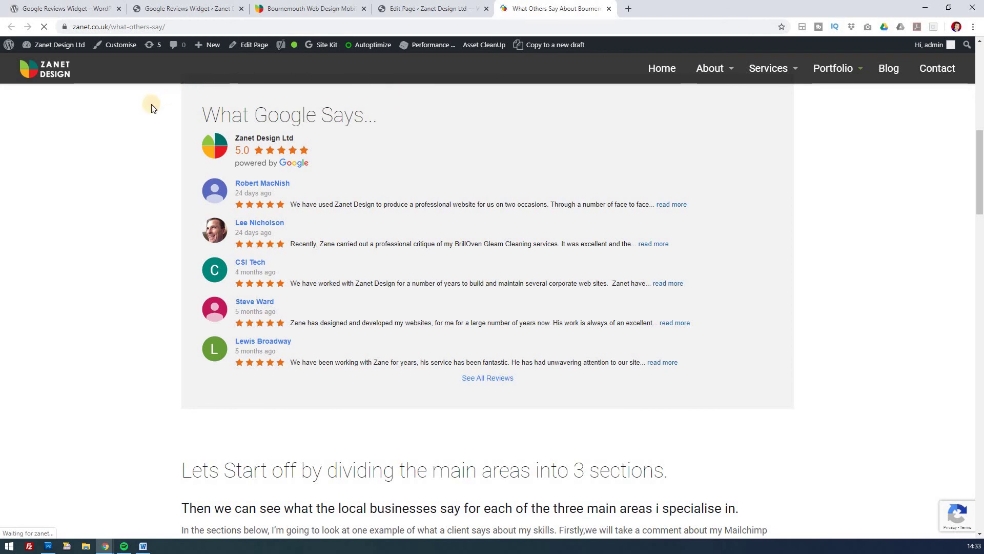